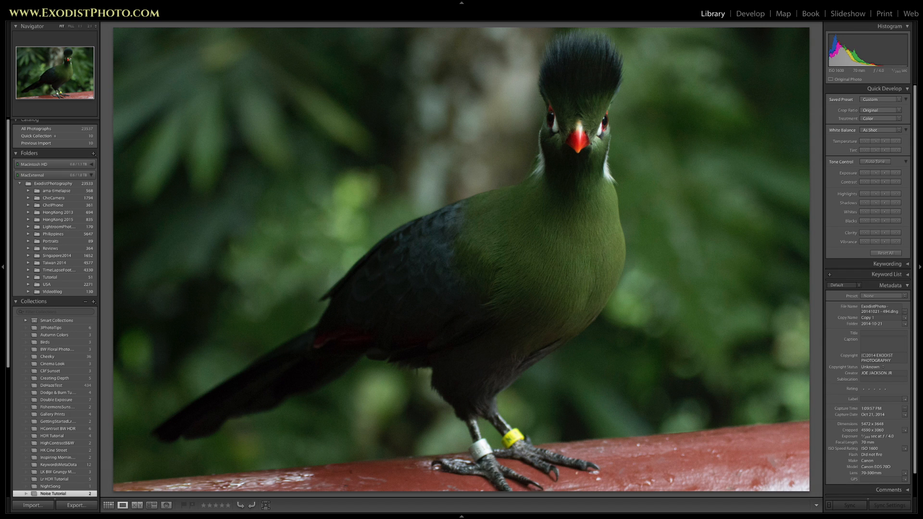
# - Open the bird photo in the Develop module and enable Remove Chromatic Aberration
pyautogui.click(745, 15)
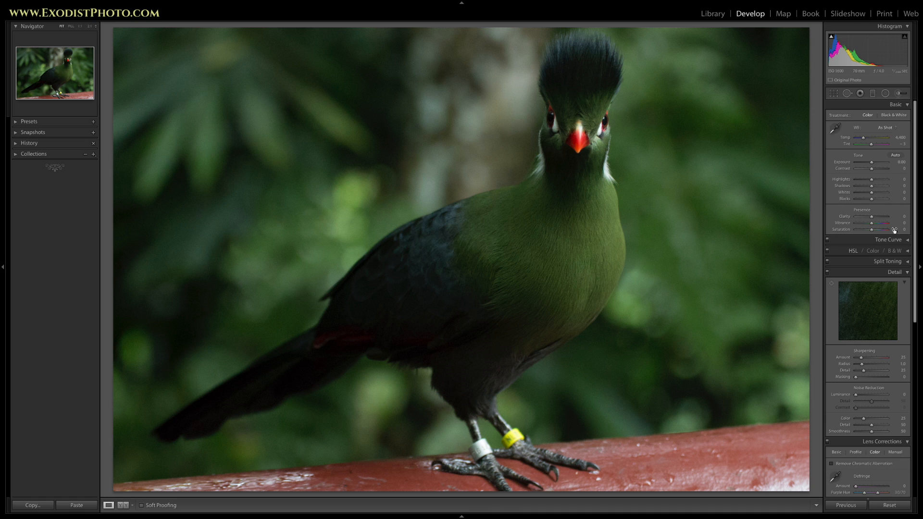
pyautogui.scroll(-6, 873, 209)
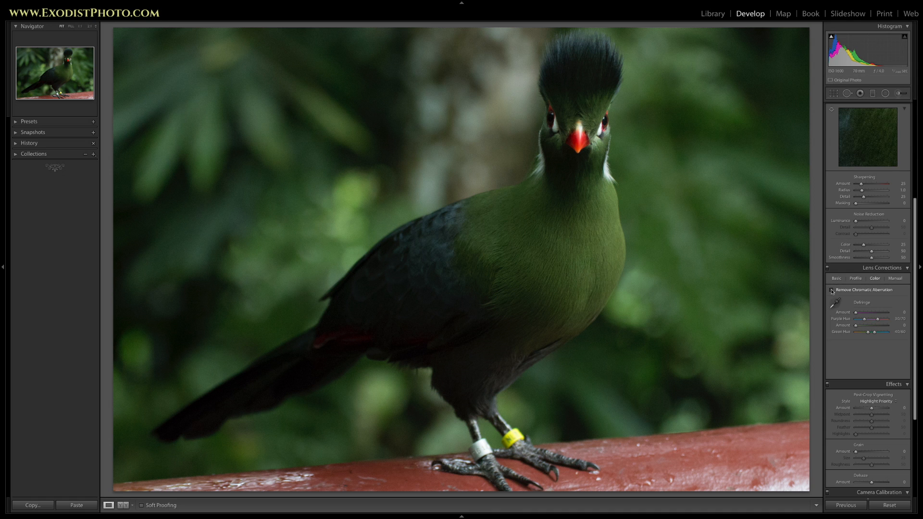
pyautogui.click(832, 290)
# - Enable lens profile corrections and choose Tamron as the lens make
pyautogui.click(856, 279)
pyautogui.click(831, 290)
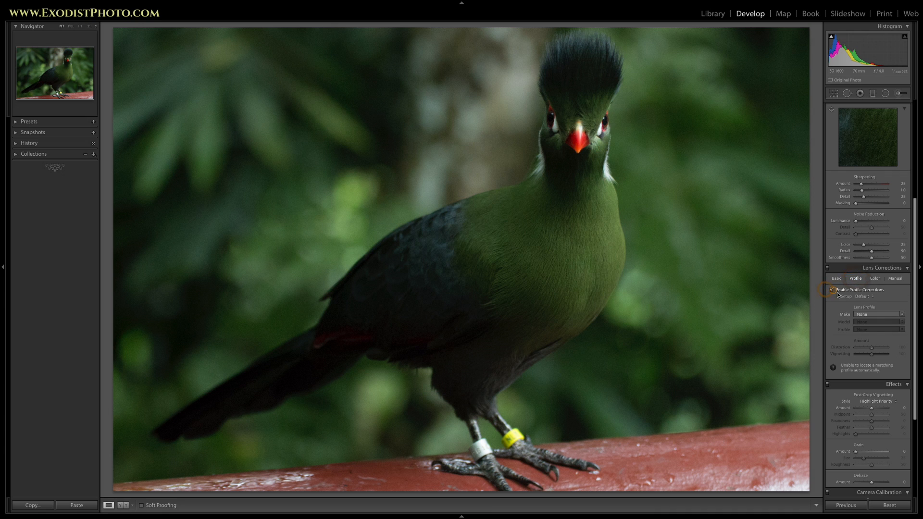
pyautogui.click(882, 315)
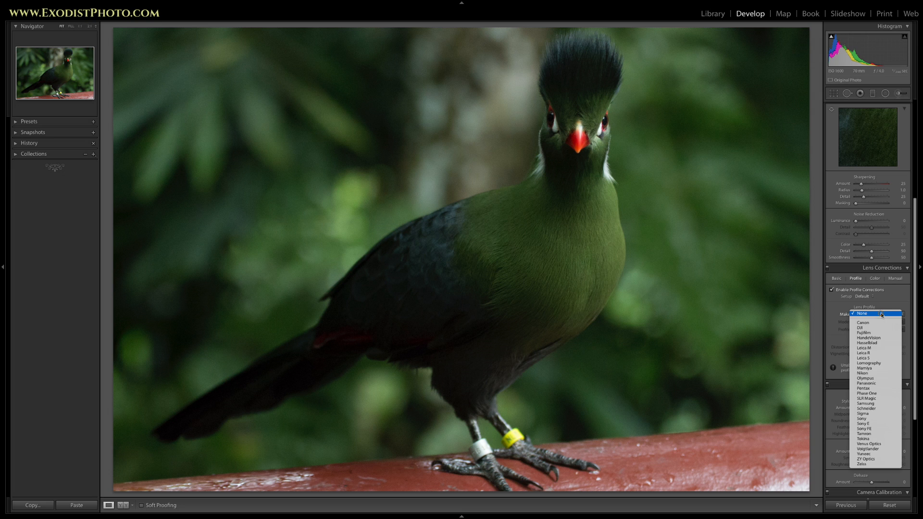
pyautogui.click(877, 433)
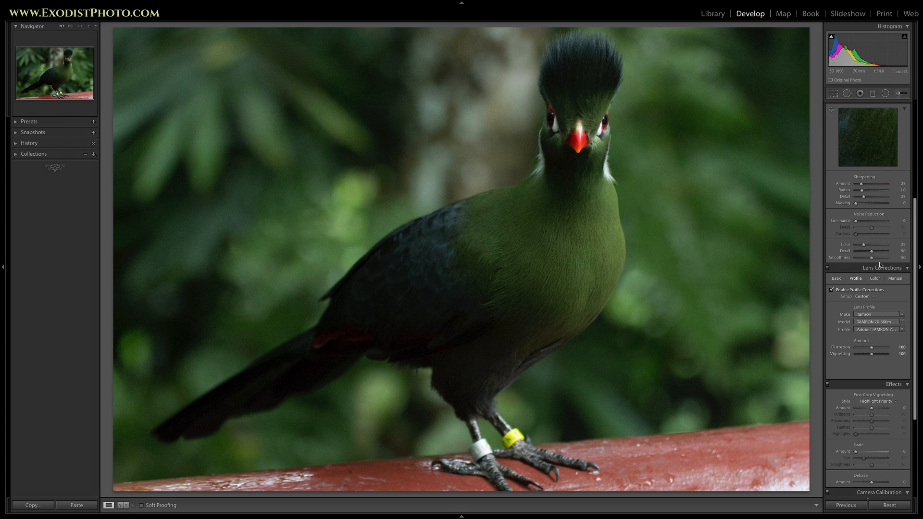
# - Examine the noise around the bird's head and in the blurred background at close zoom
pyautogui.scroll(5, 883, 263)
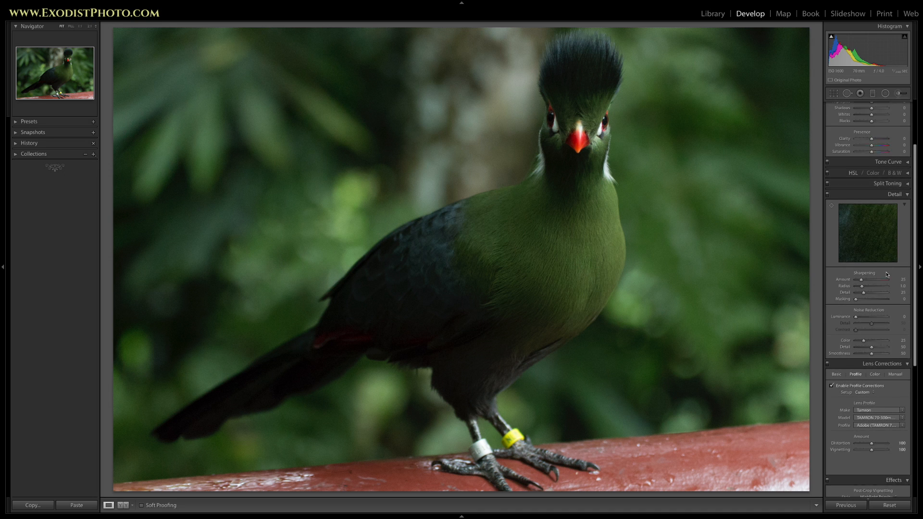
pyautogui.scroll(1, 887, 275)
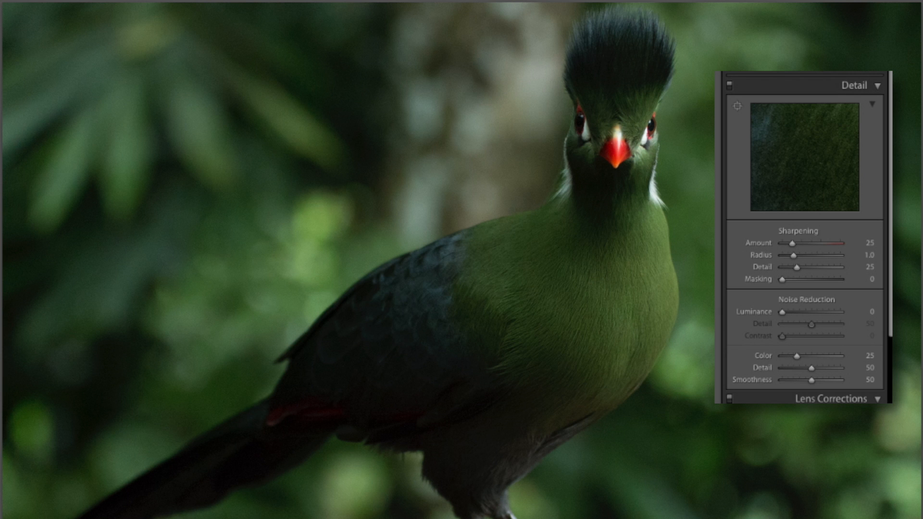
pyautogui.click(700, 254)
pyautogui.moveTo(701, 254); pyautogui.dragTo(556, 443)
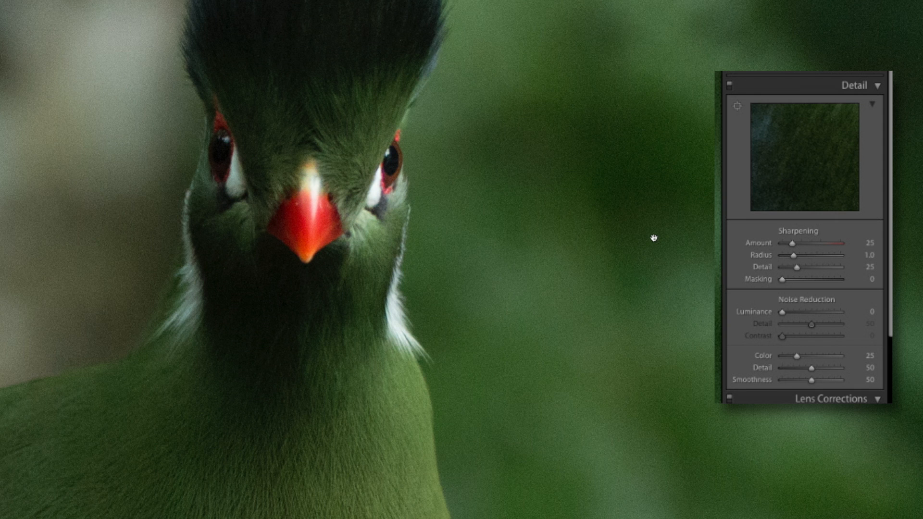
pyautogui.moveTo(465, 313); pyautogui.dragTo(541, 288)
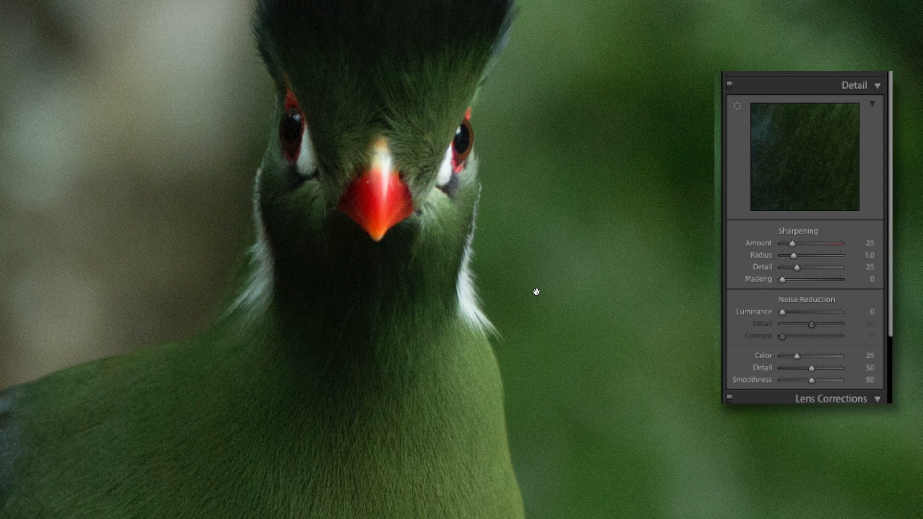
pyautogui.click(536, 291)
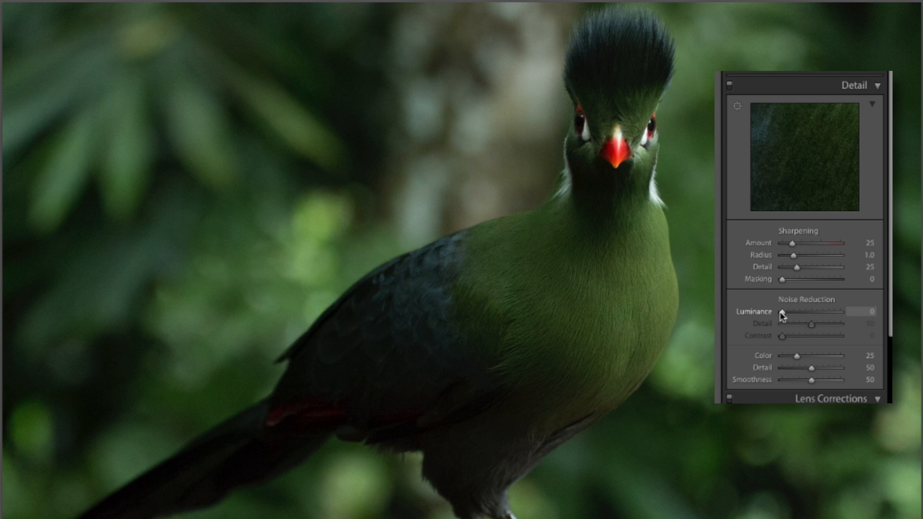
# - Try luminance noise reduction at 100, and reset it to its default
pyautogui.moveTo(782, 314); pyautogui.dragTo(883, 321)
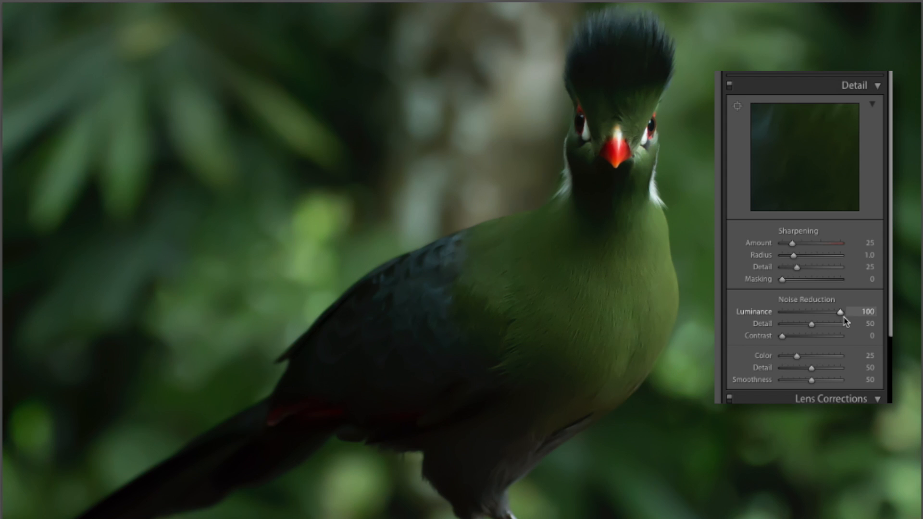
pyautogui.moveTo(841, 312); pyautogui.dragTo(838, 314)
pyautogui.doubleClick(757, 312)
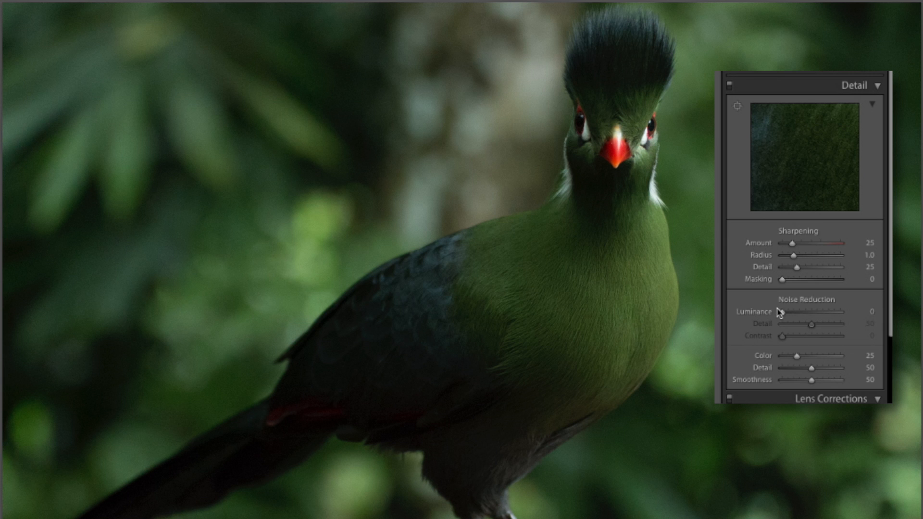
# - Set luminance noise reduction to 15 with its detail at 52, and check the result on the bird's wing
pyautogui.moveTo(782, 312); pyautogui.dragTo(794, 312)
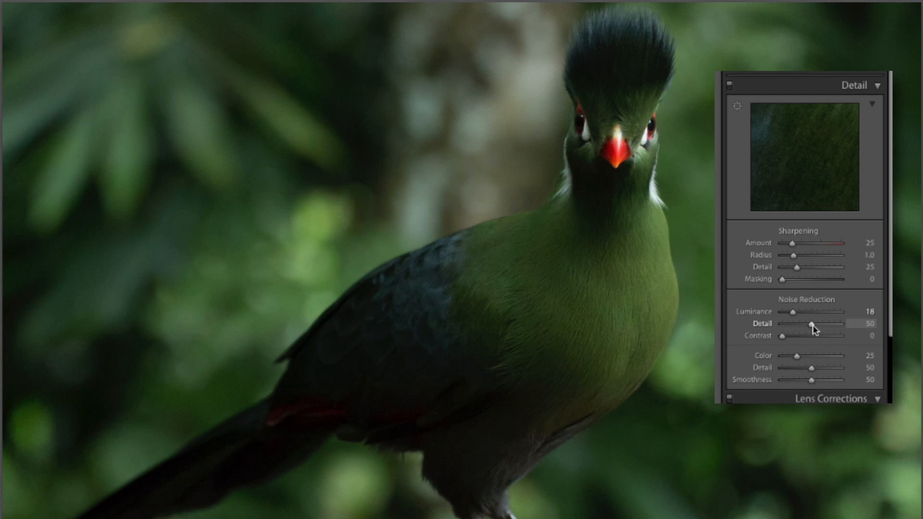
pyautogui.moveTo(809, 324)
pyautogui.mouseDown()
pyautogui.moveTo(782, 324)
pyautogui.moveTo(862, 336)
pyautogui.moveTo(812, 325)
pyautogui.mouseUp()
pyautogui.moveTo(792, 315); pyautogui.dragTo(807, 317)
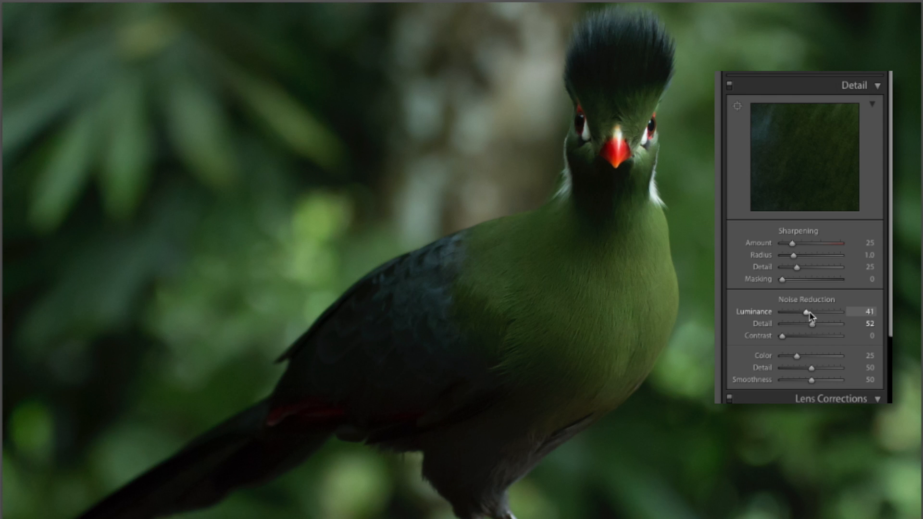
pyautogui.moveTo(809, 312); pyautogui.dragTo(794, 316)
pyautogui.click(418, 366)
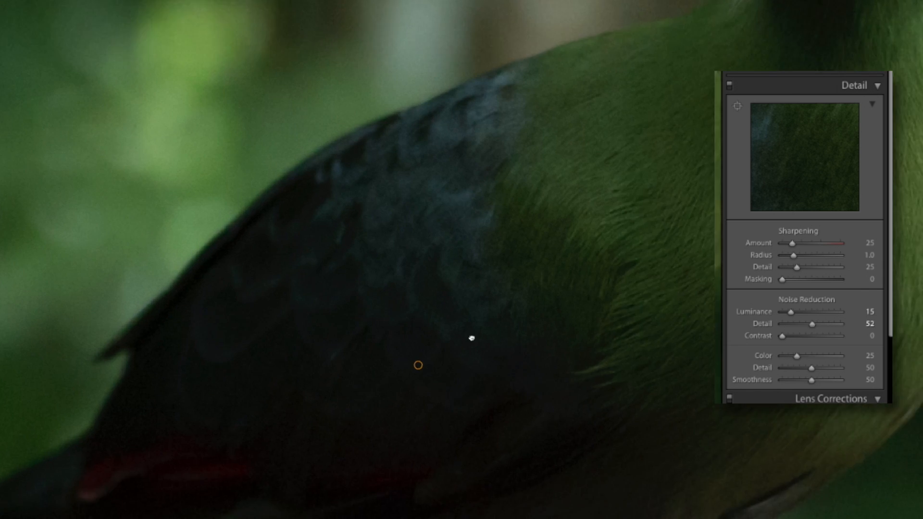
pyautogui.moveTo(525, 315); pyautogui.dragTo(672, 194)
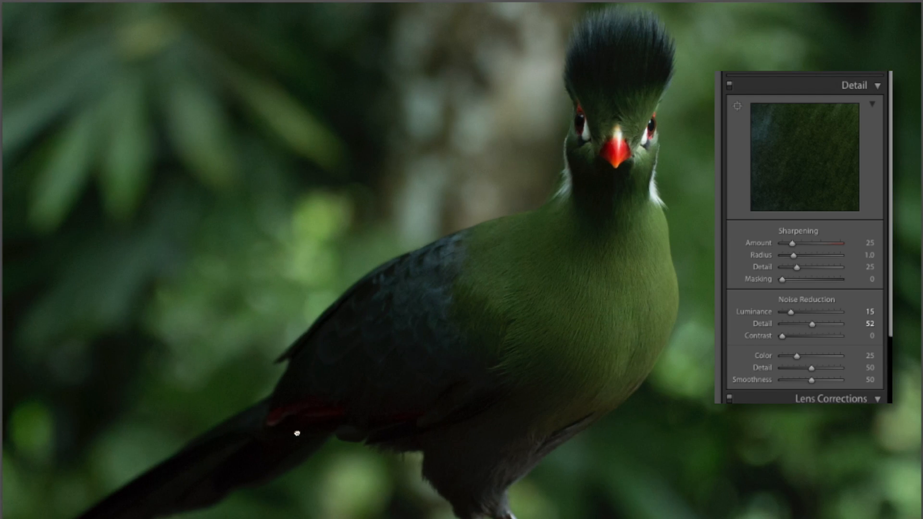
# - Set color noise reduction to 50, judging it on the dark feathers near the bird's tail
pyautogui.moveTo(296, 433); pyautogui.dragTo(294, 433)
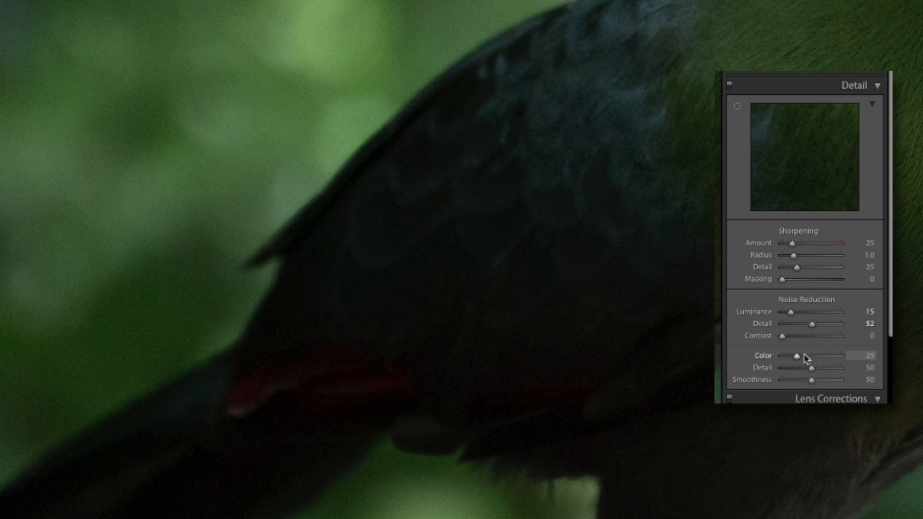
pyautogui.moveTo(780, 356); pyautogui.dragTo(771, 358)
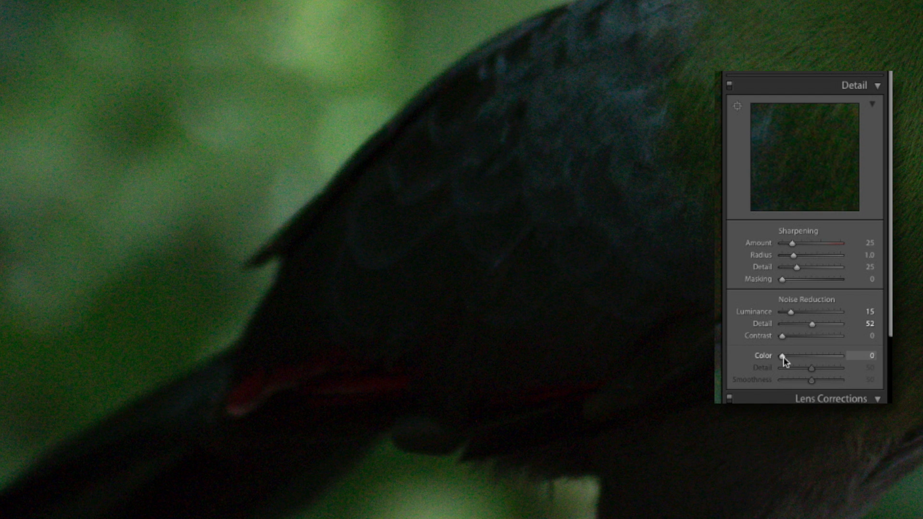
pyautogui.moveTo(784, 360); pyautogui.dragTo(811, 356)
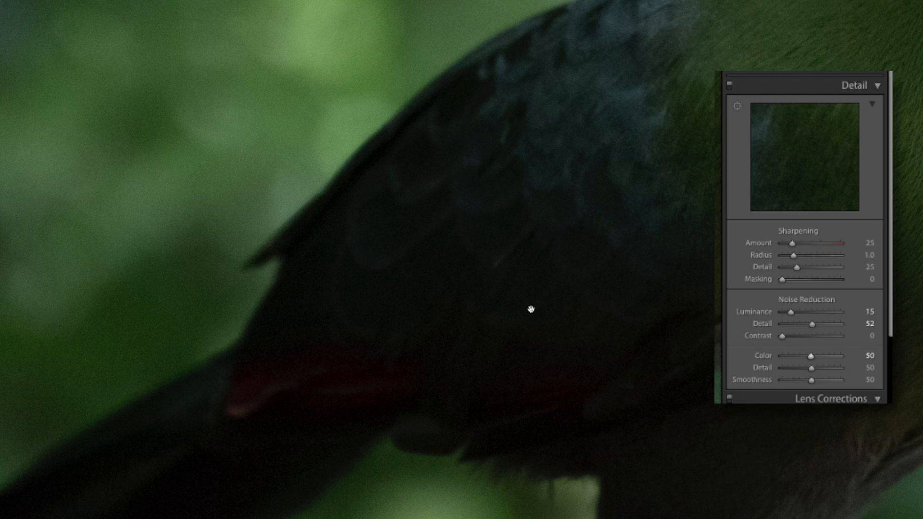
pyautogui.click(708, 301)
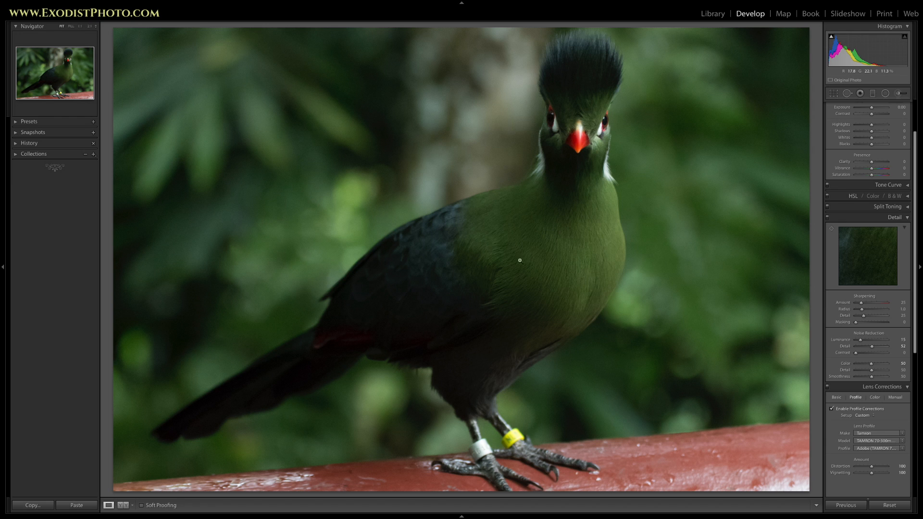
# - Cover the entire photo with a graduated filter whose only adjustment is noise reduction at 100
pyautogui.click(873, 94)
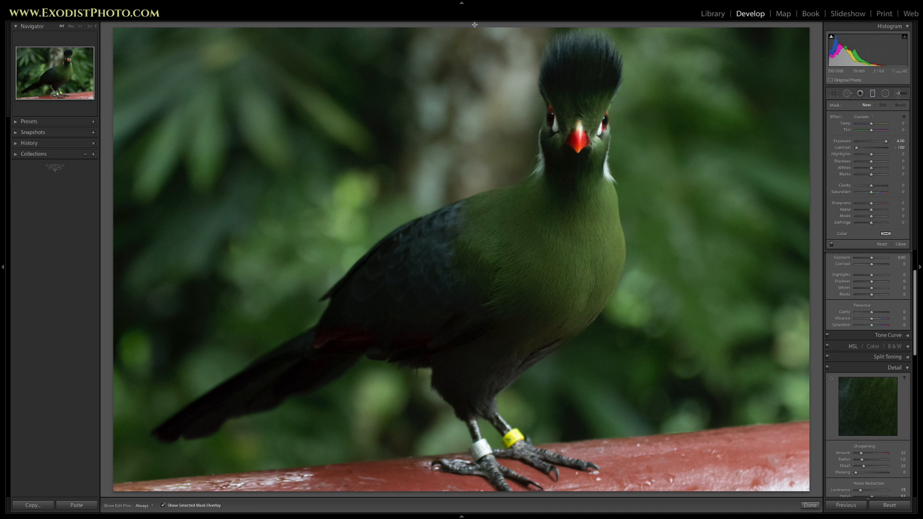
pyautogui.moveTo(474, 25); pyautogui.dragTo(494, 29)
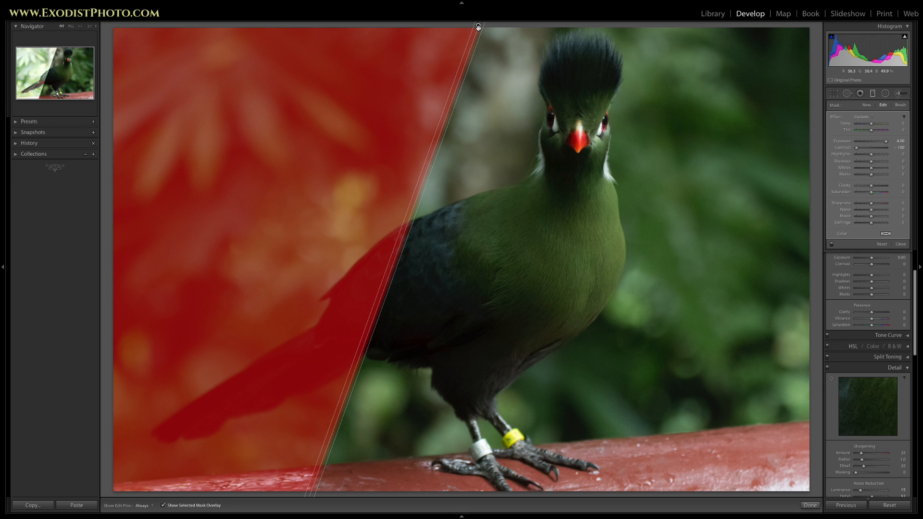
pyautogui.press('Delete')
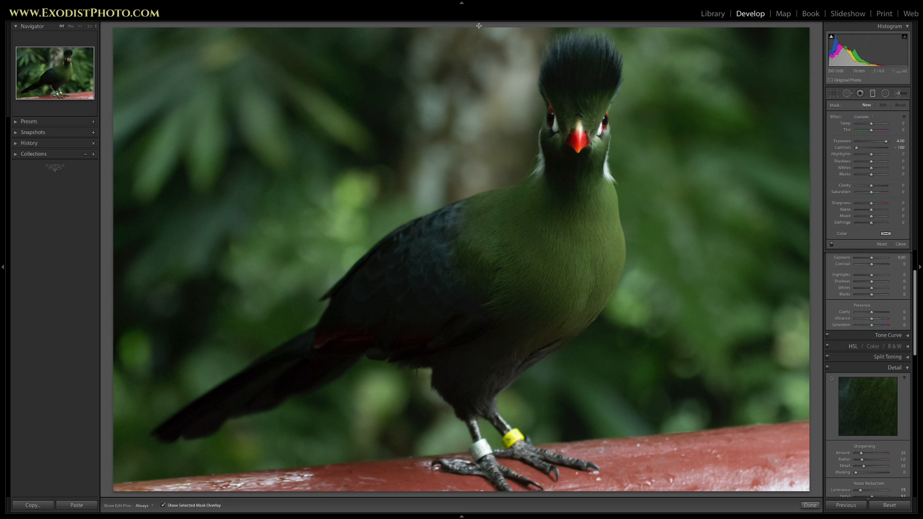
pyautogui.moveTo(479, 25); pyautogui.dragTo(452, 516)
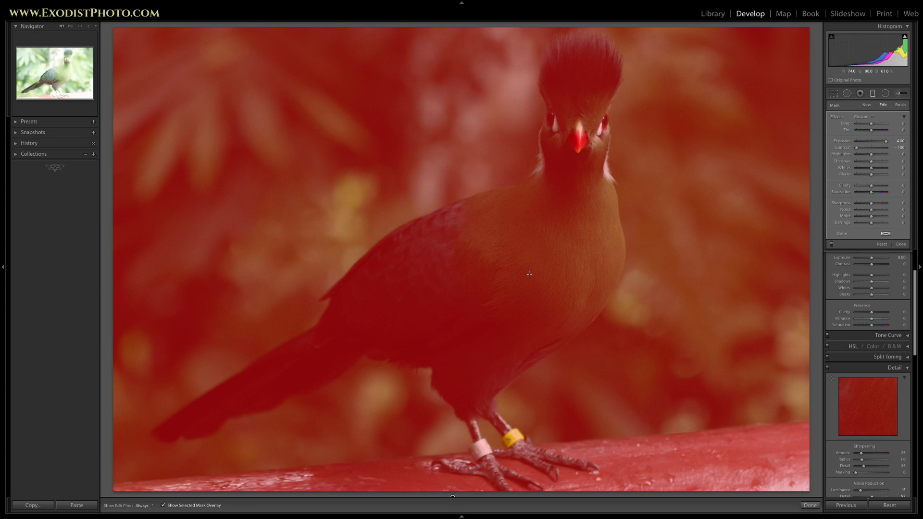
pyautogui.doubleClick(851, 141)
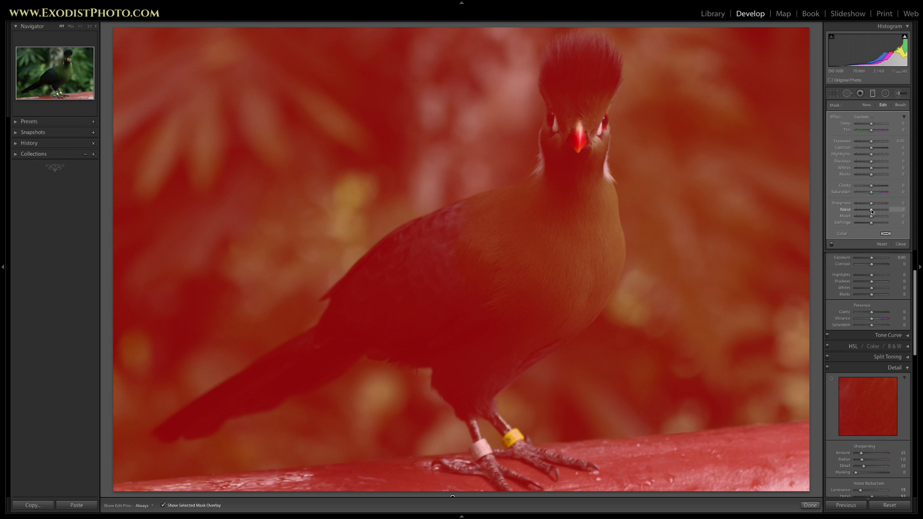
pyautogui.moveTo(871, 211); pyautogui.dragTo(894, 211)
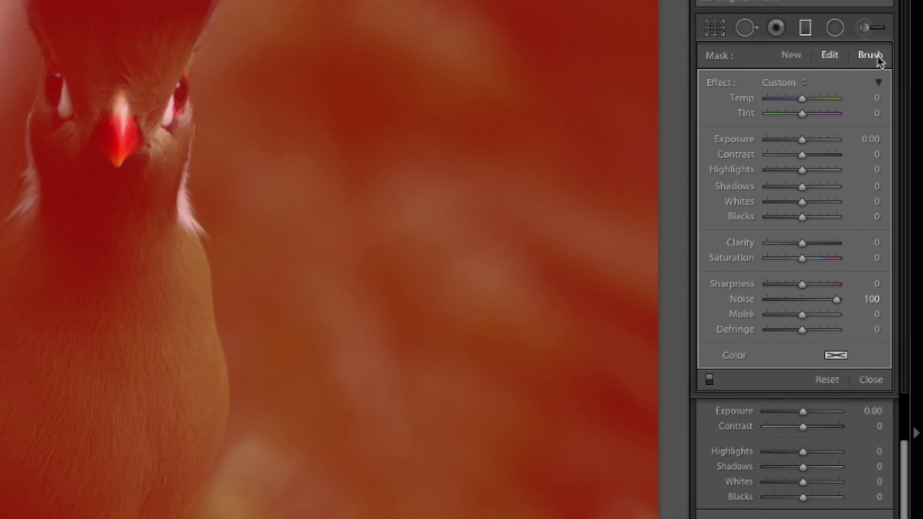
# - Erase the graduated filter's mask from the bird's head and along the outline of its body and tail
pyautogui.click(878, 58)
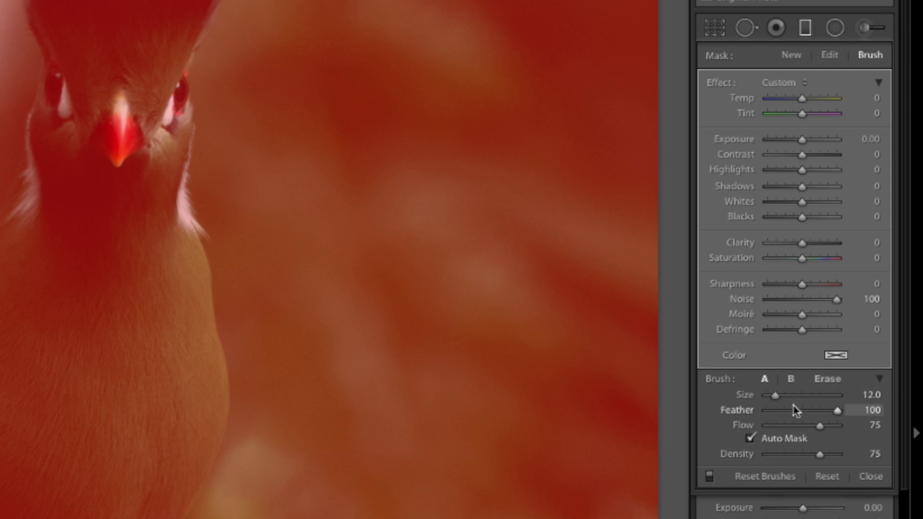
pyautogui.click(818, 381)
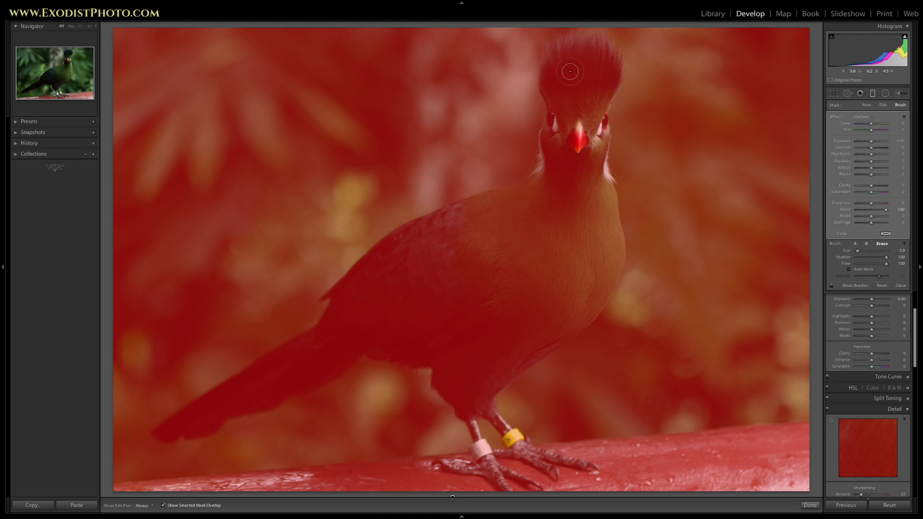
pyautogui.press('h')
pyautogui.moveTo(558, 63)
pyautogui.mouseDown()
pyautogui.moveTo(554, 88)
pyautogui.moveTo(561, 62)
pyautogui.moveTo(557, 86)
pyautogui.moveTo(571, 94)
pyautogui.moveTo(583, 57)
pyautogui.moveTo(570, 95)
pyautogui.moveTo(570, 59)
pyautogui.moveTo(579, 47)
pyautogui.moveTo(555, 52)
pyautogui.moveTo(561, 138)
pyautogui.moveTo(553, 106)
pyautogui.moveTo(553, 174)
pyautogui.moveTo(542, 186)
pyautogui.moveTo(480, 202)
pyautogui.moveTo(390, 248)
pyautogui.moveTo(440, 219)
pyautogui.moveTo(555, 183)
pyautogui.moveTo(577, 140)
pyautogui.moveTo(586, 193)
pyautogui.moveTo(600, 123)
pyautogui.moveTo(590, 99)
pyautogui.moveTo(605, 67)
pyautogui.moveTo(600, 45)
pyautogui.moveTo(596, 211)
pyautogui.moveTo(614, 263)
pyautogui.moveTo(583, 312)
pyautogui.moveTo(537, 332)
pyautogui.moveTo(579, 311)
pyautogui.moveTo(542, 351)
pyautogui.moveTo(482, 397)
pyautogui.moveTo(444, 386)
pyautogui.moveTo(473, 412)
pyautogui.moveTo(535, 326)
pyautogui.moveTo(439, 369)
pyautogui.moveTo(371, 353)
pyautogui.moveTo(206, 432)
pyautogui.moveTo(154, 435)
pyautogui.moveTo(314, 336)
pyautogui.moveTo(340, 291)
pyautogui.moveTo(373, 264)
pyautogui.moveTo(357, 287)
pyautogui.mouseUp()
pyautogui.scroll(-2, 573, 94)
pyautogui.press('h')
pyautogui.scroll(4, 573, 94)
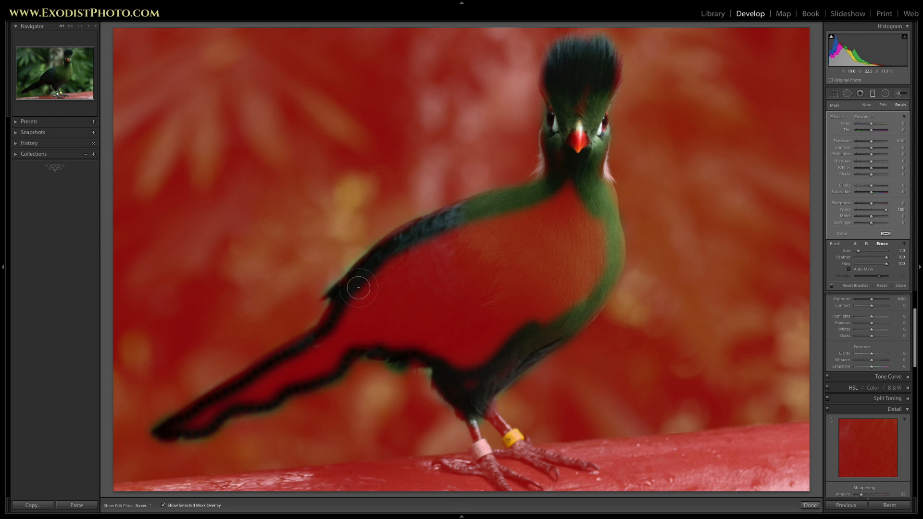
# - Erase the remaining filter mask from the bird's body, legs, feet and crest edges, and finish the graduated filter
pyautogui.scroll(6, 561, 216)
pyautogui.moveTo(570, 204)
pyautogui.mouseDown()
pyautogui.moveTo(408, 265)
pyautogui.moveTo(330, 348)
pyautogui.moveTo(251, 385)
pyautogui.moveTo(199, 424)
pyautogui.moveTo(291, 380)
pyautogui.moveTo(367, 301)
pyautogui.moveTo(471, 227)
pyautogui.moveTo(583, 234)
pyautogui.moveTo(581, 298)
pyautogui.moveTo(490, 319)
pyautogui.moveTo(498, 257)
pyautogui.moveTo(410, 343)
pyautogui.moveTo(356, 338)
pyautogui.moveTo(573, 264)
pyautogui.mouseUp()
pyautogui.scroll(-11, 474, 365)
pyautogui.moveTo(514, 434)
pyautogui.mouseDown()
pyautogui.moveTo(550, 472)
pyautogui.moveTo(528, 451)
pyautogui.moveTo(483, 435)
pyautogui.moveTo(497, 480)
pyautogui.moveTo(515, 473)
pyautogui.moveTo(495, 475)
pyautogui.mouseUp()
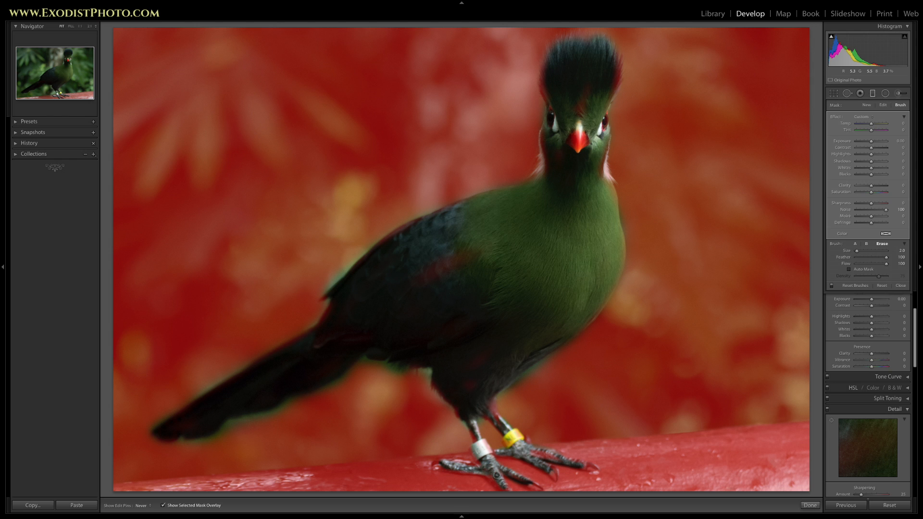
pyautogui.moveTo(619, 61); pyautogui.dragTo(626, 67)
pyautogui.moveTo(549, 83); pyautogui.dragTo(556, 108)
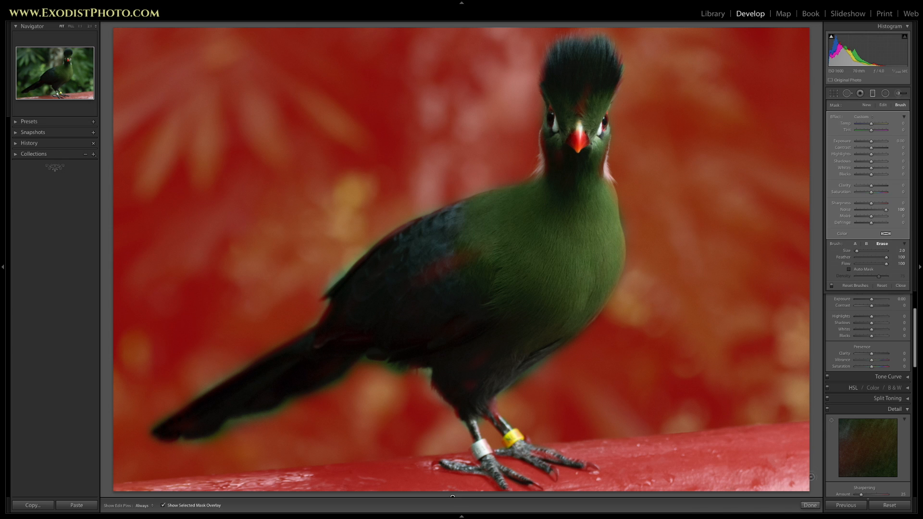
pyautogui.click(810, 505)
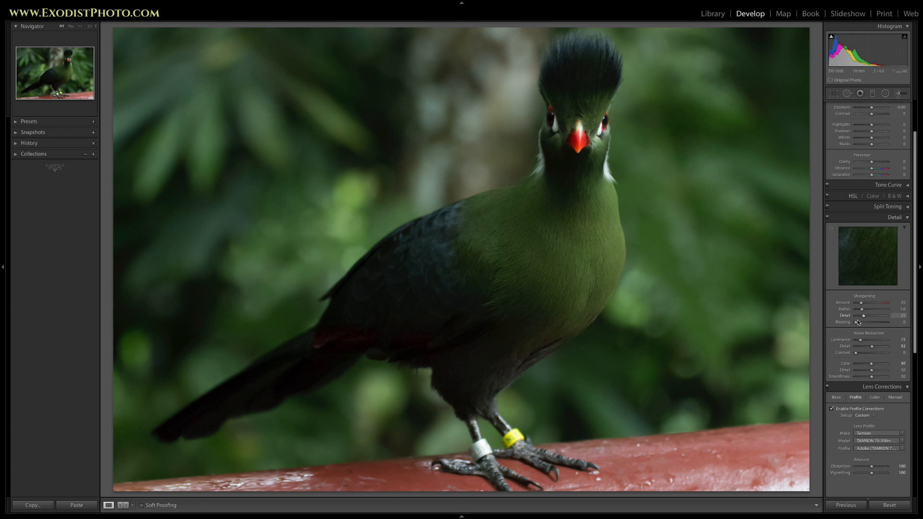
# - Set the sharpening masking to 54 while previewing the edge mask, limiting sharpening mainly to the bird's edges
pyautogui.moveTo(856, 325); pyautogui.dragTo(873, 325)
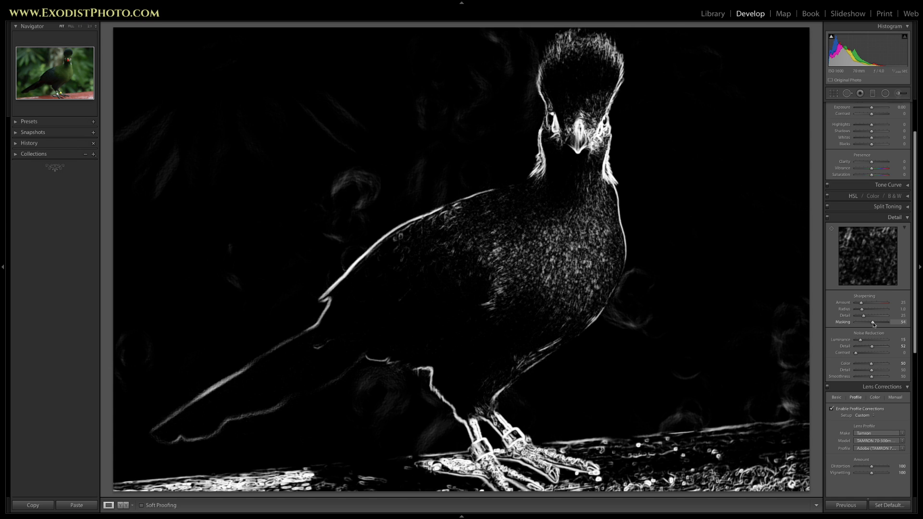
pyautogui.moveTo(874, 324); pyautogui.dragTo(873, 324)
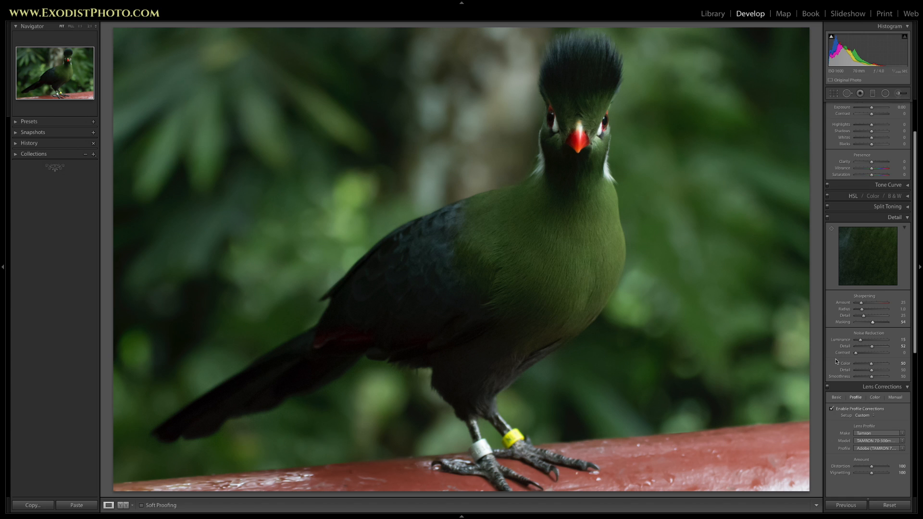
pyautogui.scroll(3, 867, 207)
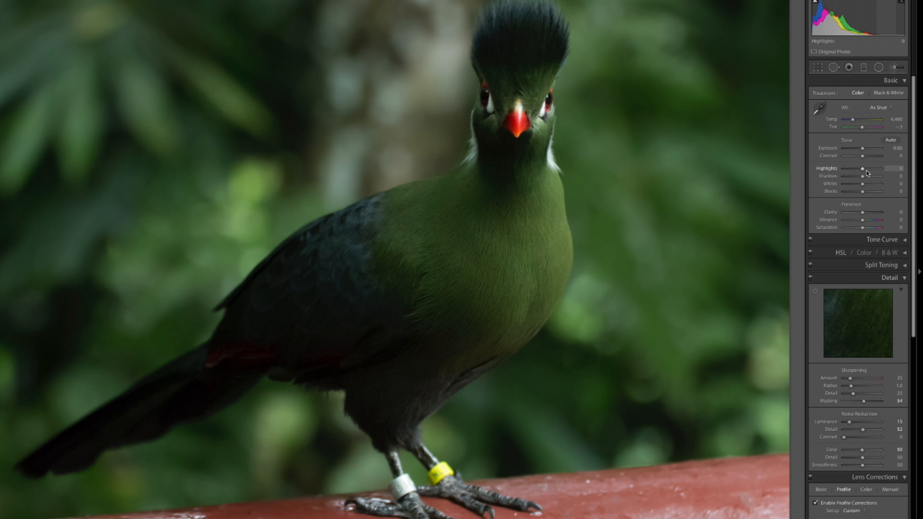
# - Set Highlights to -22, Shadows to +22, Whites to +26, Clarity to +20 and Vibrance to +31
pyautogui.moveTo(862, 169); pyautogui.dragTo(858, 169)
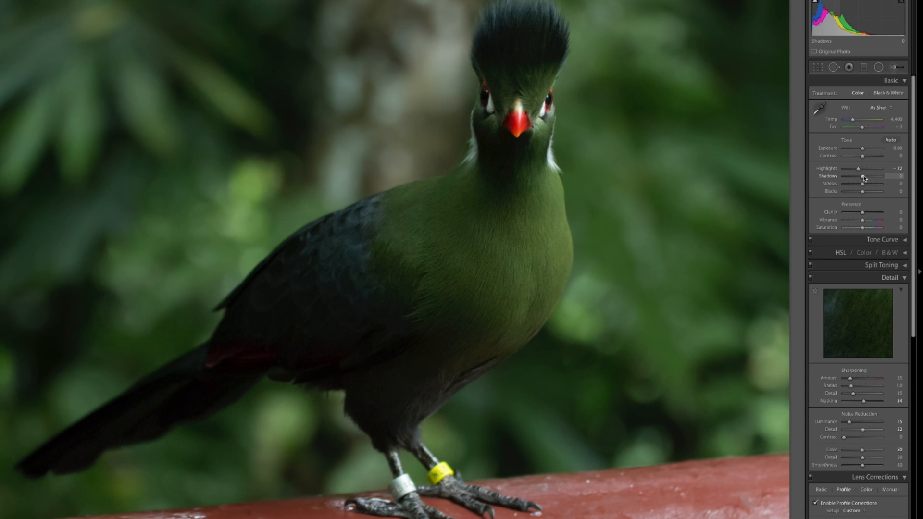
pyautogui.moveTo(863, 177); pyautogui.dragTo(868, 179)
pyautogui.moveTo(862, 184); pyautogui.dragTo(867, 185)
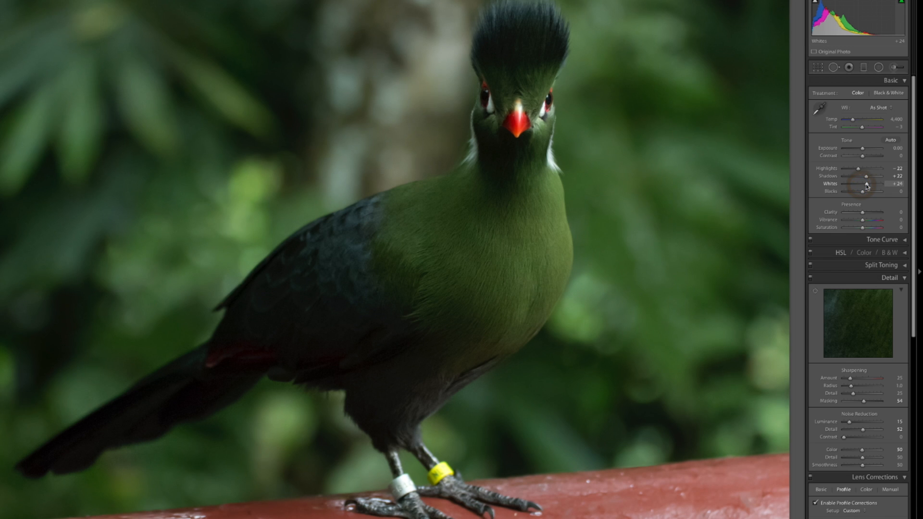
pyautogui.moveTo(867, 186); pyautogui.dragTo(867, 186)
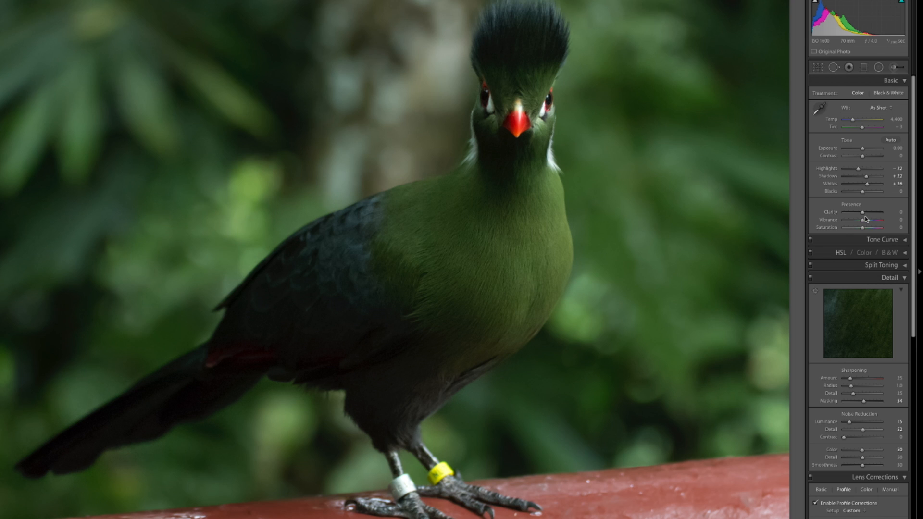
pyautogui.moveTo(862, 213); pyautogui.dragTo(866, 214)
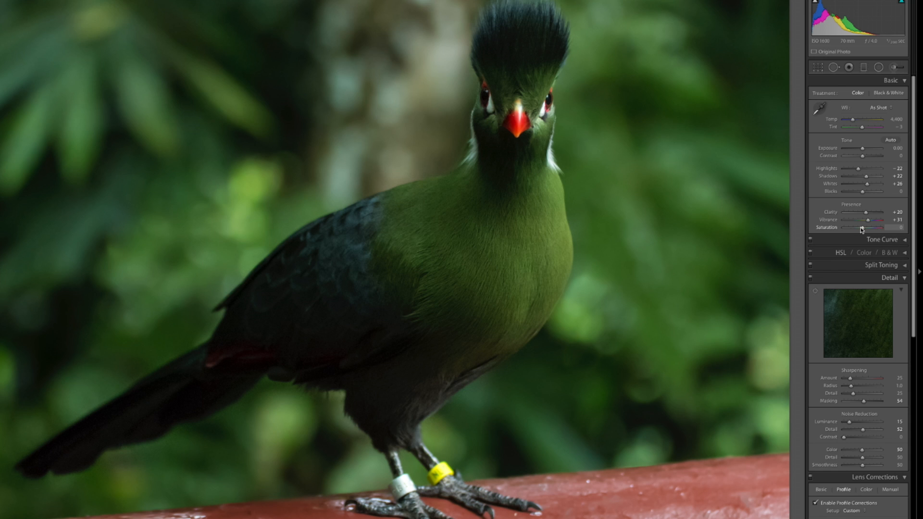
# - Add a slight dark post-crop vignette with an amount of -8 and set Dehaze to +20
pyautogui.scroll(-5, 877, 295)
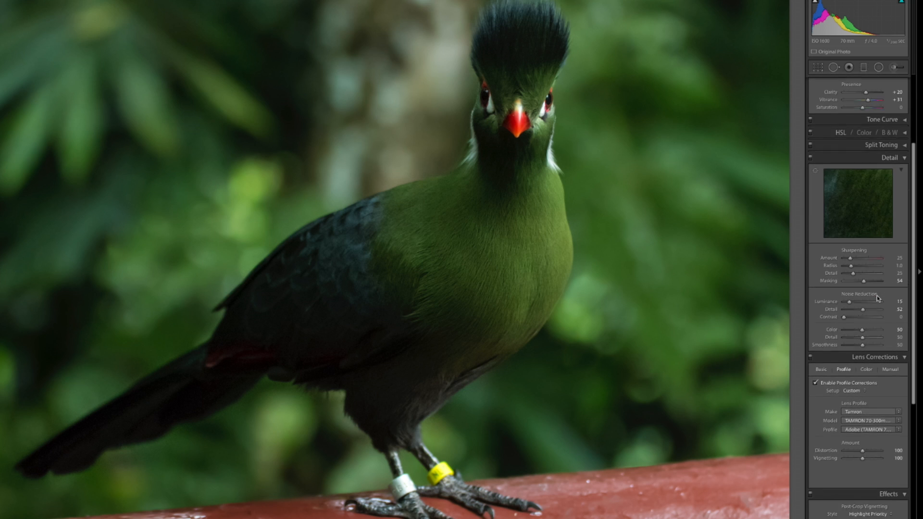
pyautogui.scroll(-3, 876, 295)
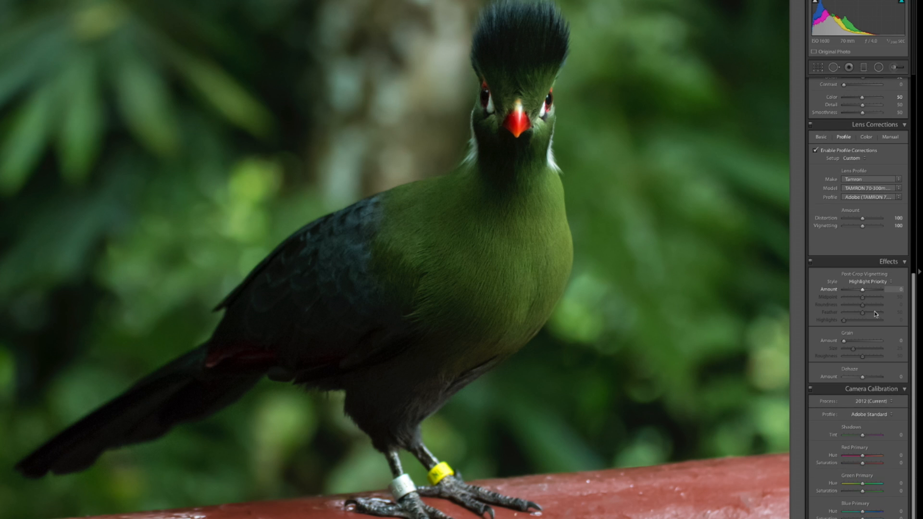
pyautogui.click(863, 290)
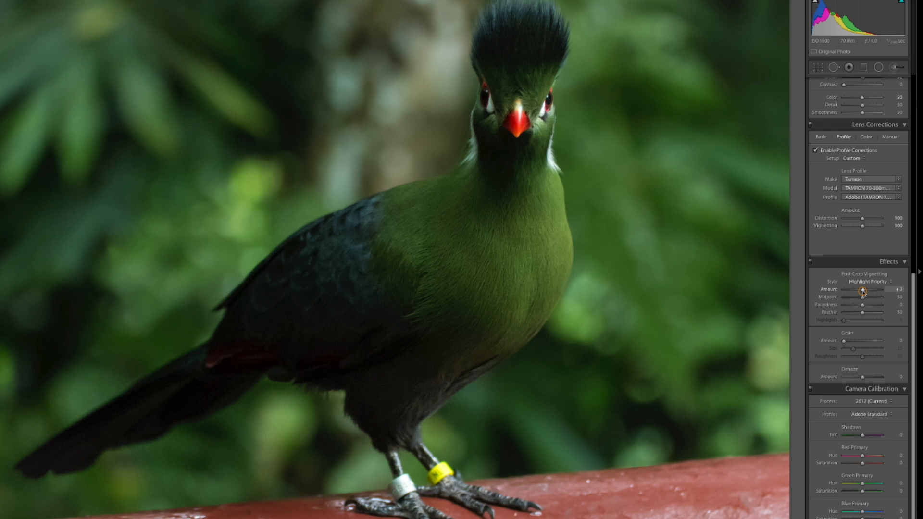
pyautogui.moveTo(863, 292); pyautogui.dragTo(861, 292)
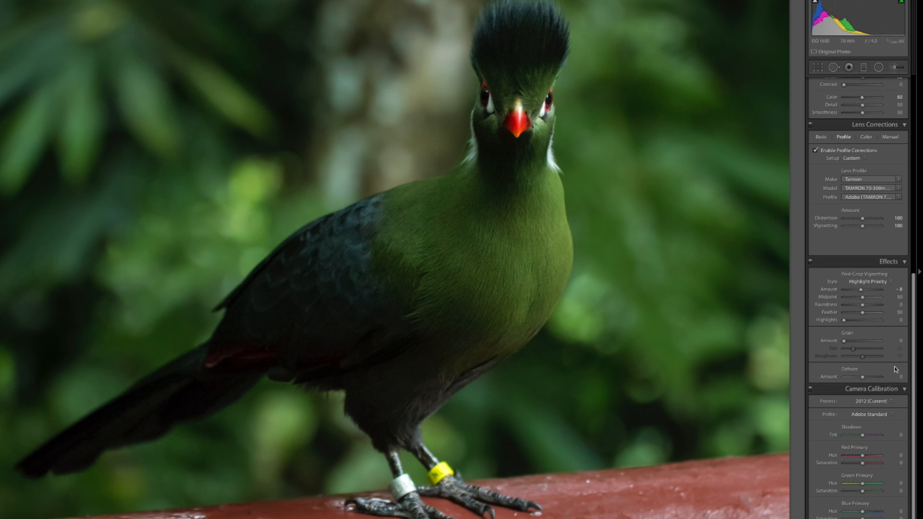
pyautogui.moveTo(863, 379); pyautogui.dragTo(864, 379)
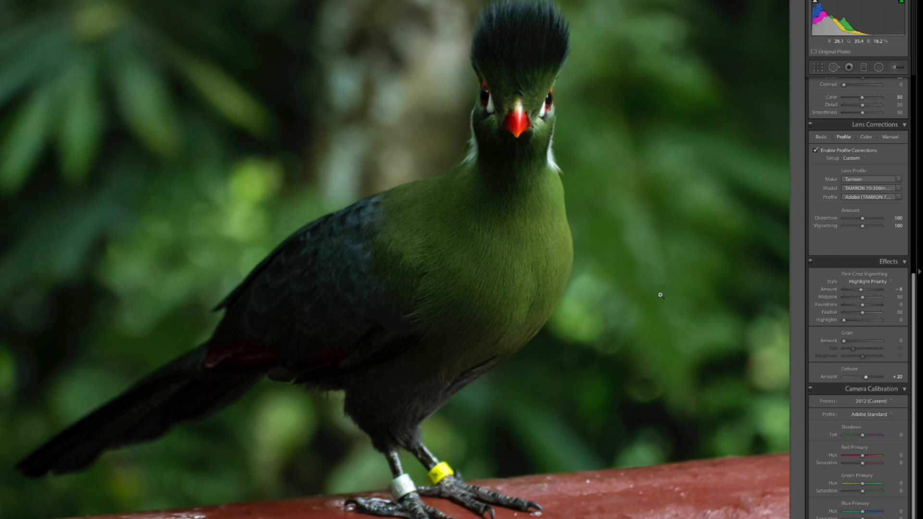
# - Brighten the photo's brightest tones by raising Whites to +47
pyautogui.scroll(10, 864, 315)
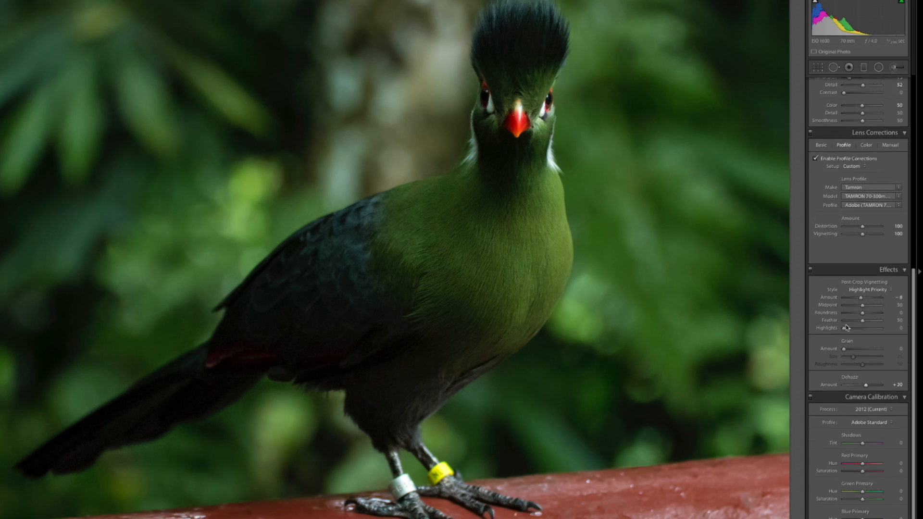
pyautogui.scroll(3, 864, 315)
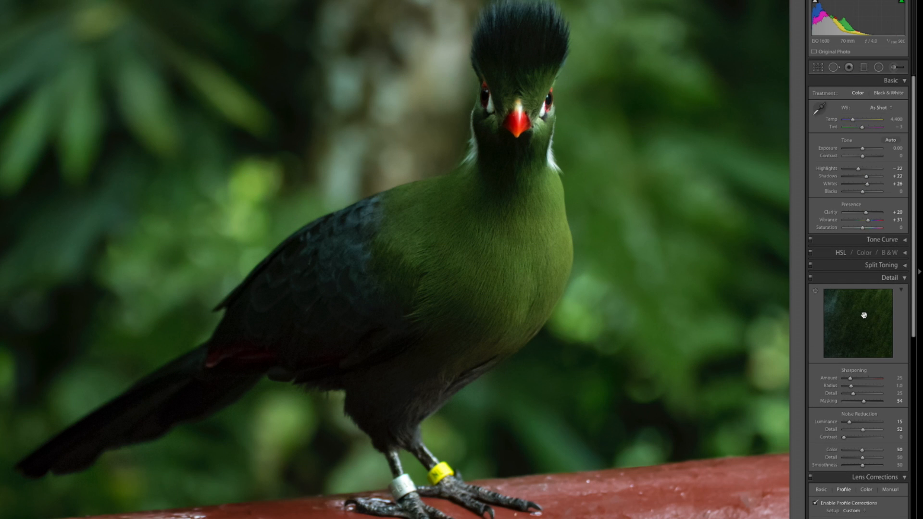
pyautogui.moveTo(868, 187); pyautogui.dragTo(870, 185)
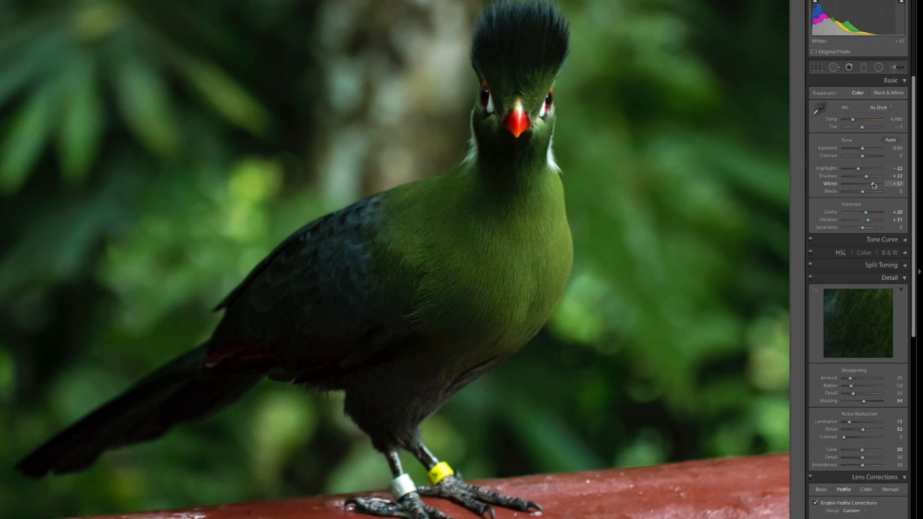
pyautogui.moveTo(874, 186); pyautogui.dragTo(873, 185)
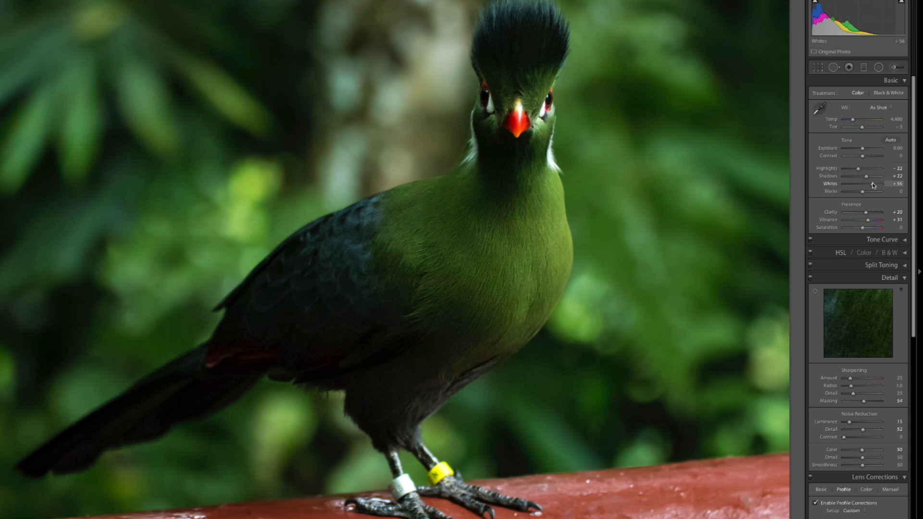
pyautogui.moveTo(873, 186); pyautogui.dragTo(871, 186)
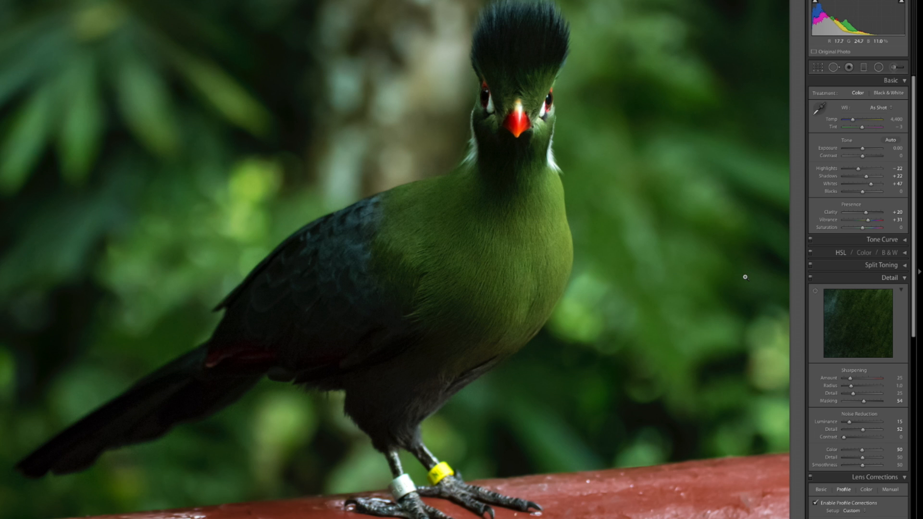